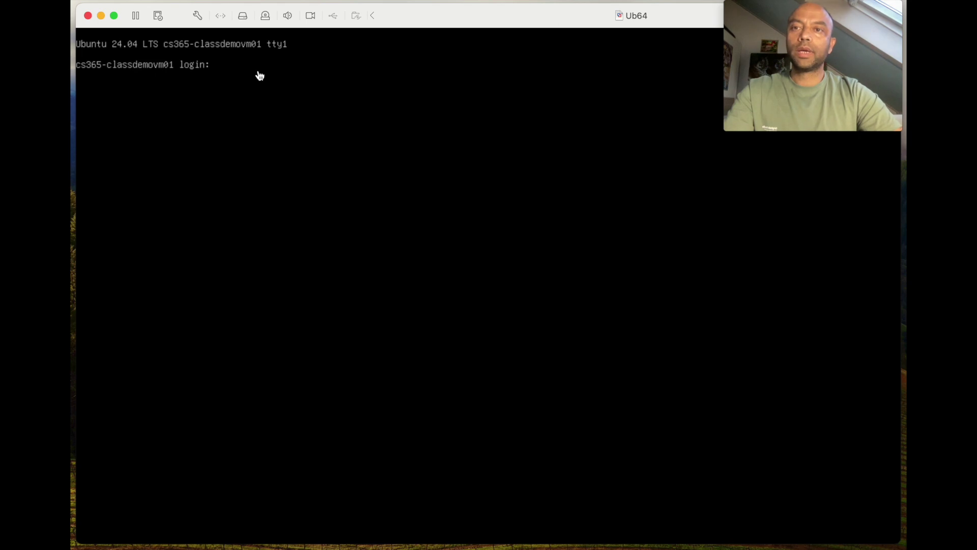
Try logging in as root at the Ubuntu console; it fails with Login incorrect
click(260, 75)
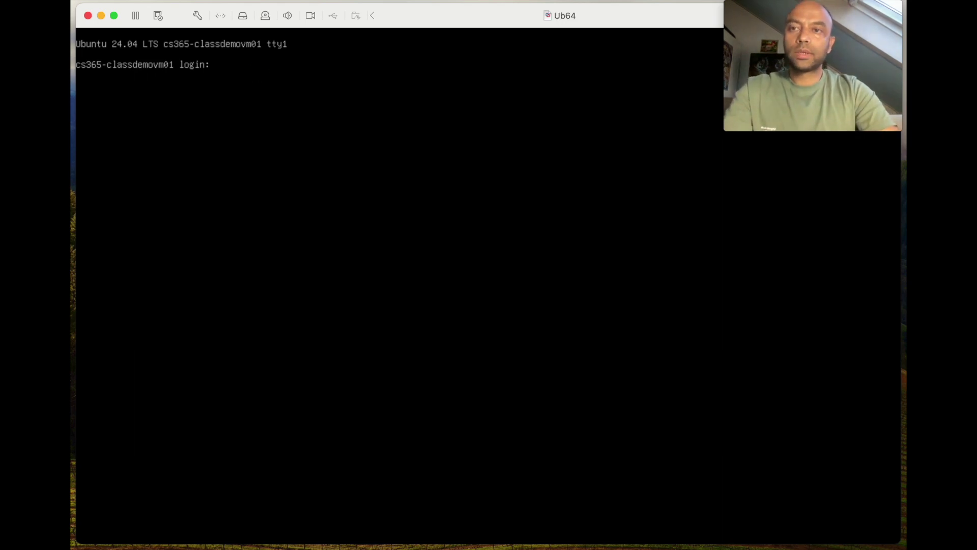
text(root)
key(Return)
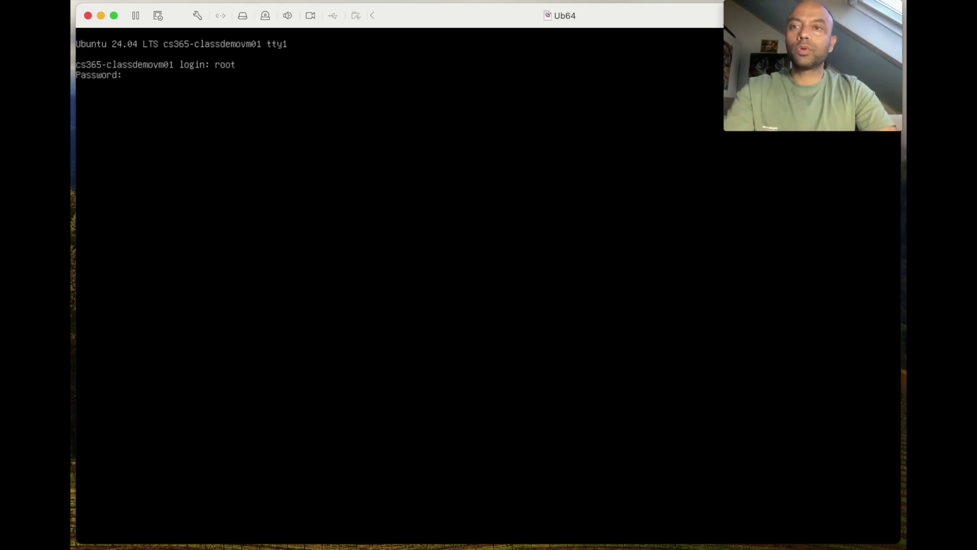
key(Return)
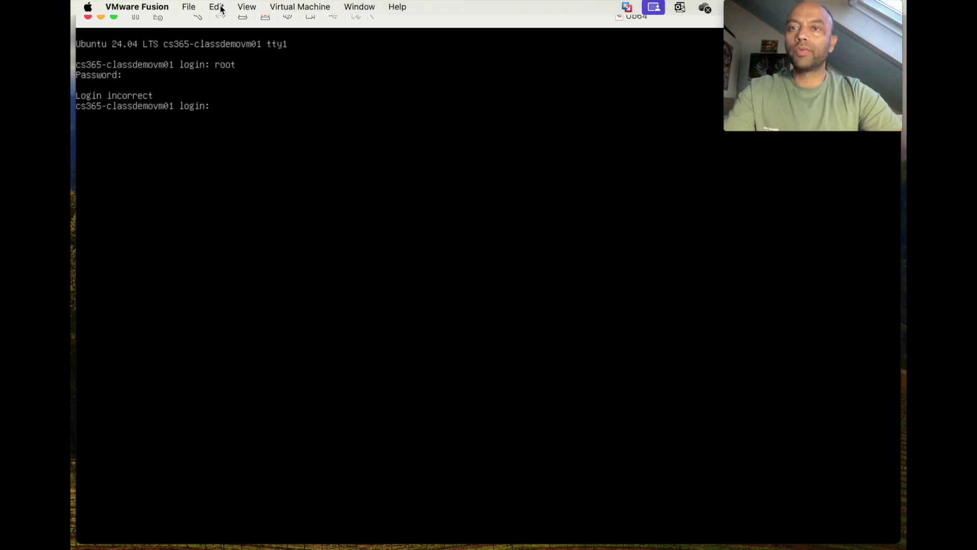
click(296, 9)
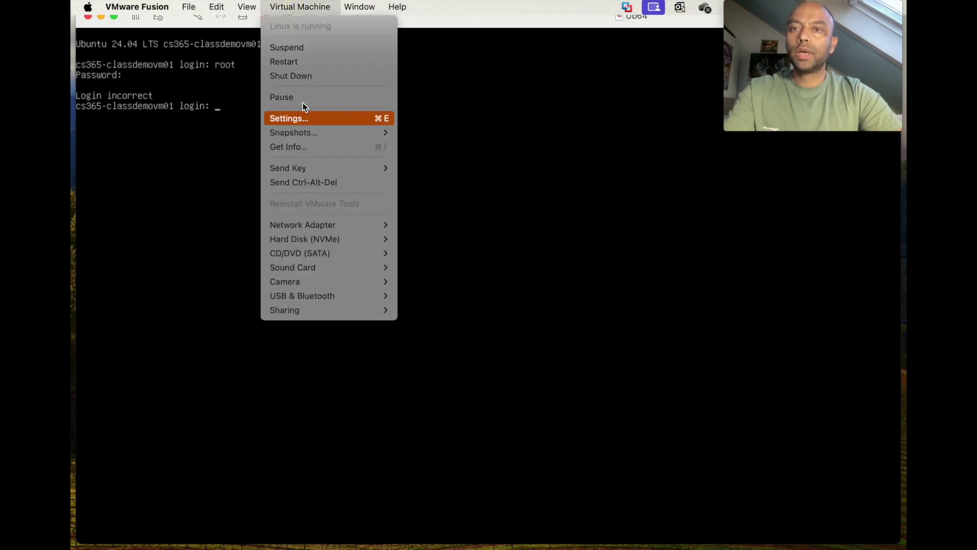
Choose Restart for the VM so it reboots into the EFI Boot Manager
click(297, 62)
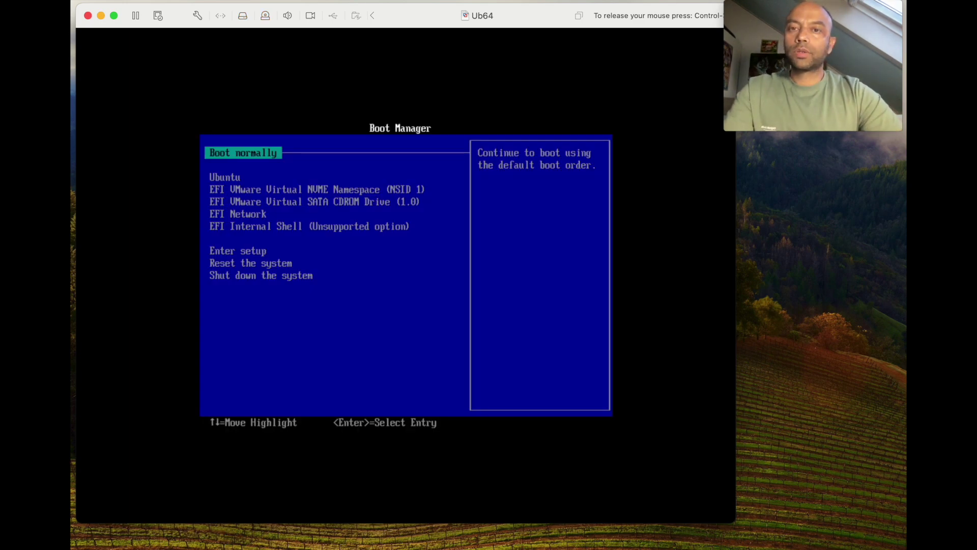
Browse the firmware boot entries and enter the firmware setup screen
key(Down)
key(Down)
key(Down)
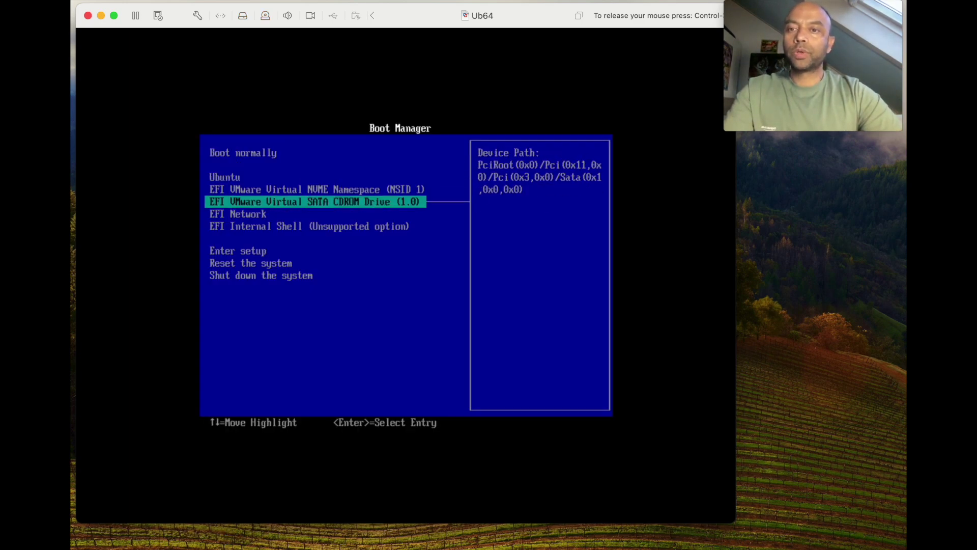
key(Down)
key(Up)
key(Up)
key(Up)
key(Up)
key(Down)
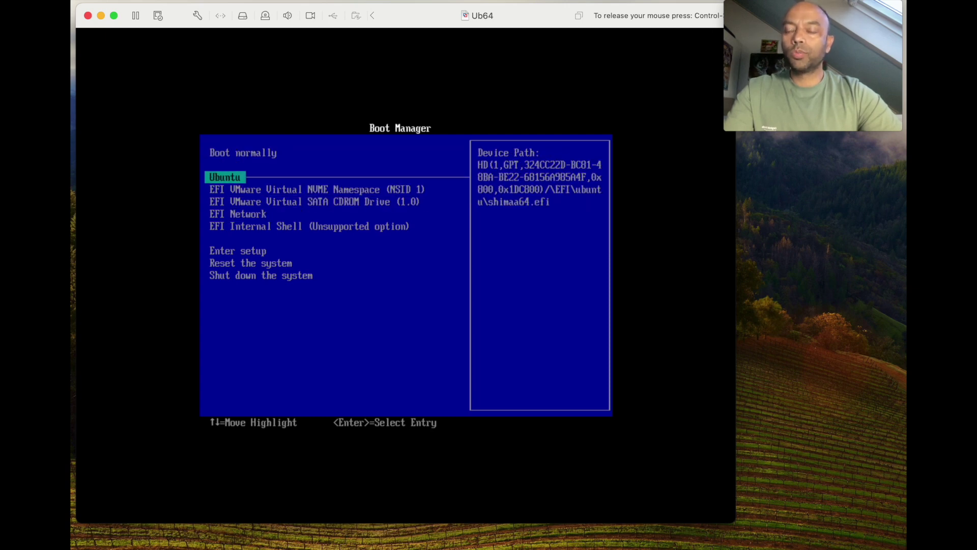
key(Down)
key(Down)
key(Down)
key(Down)
key(Down)
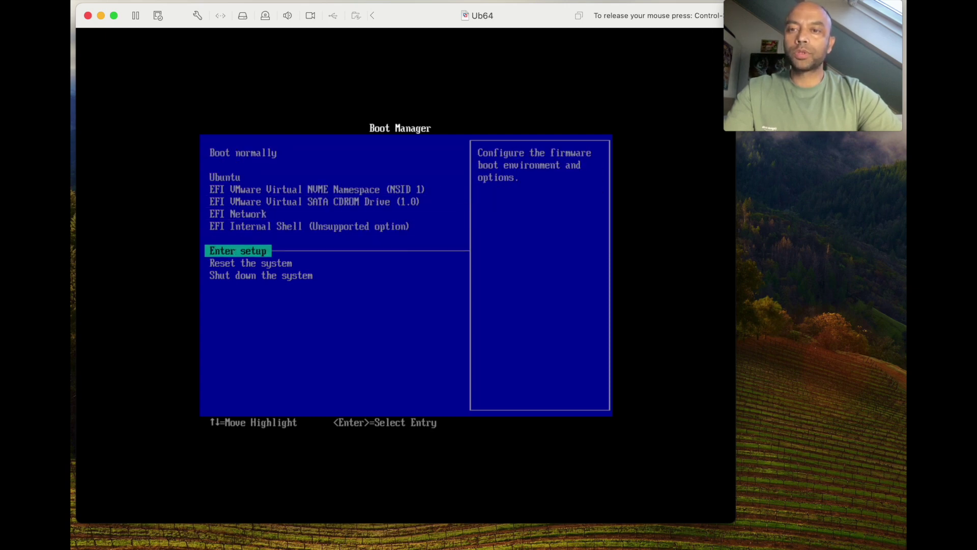
key(Return)
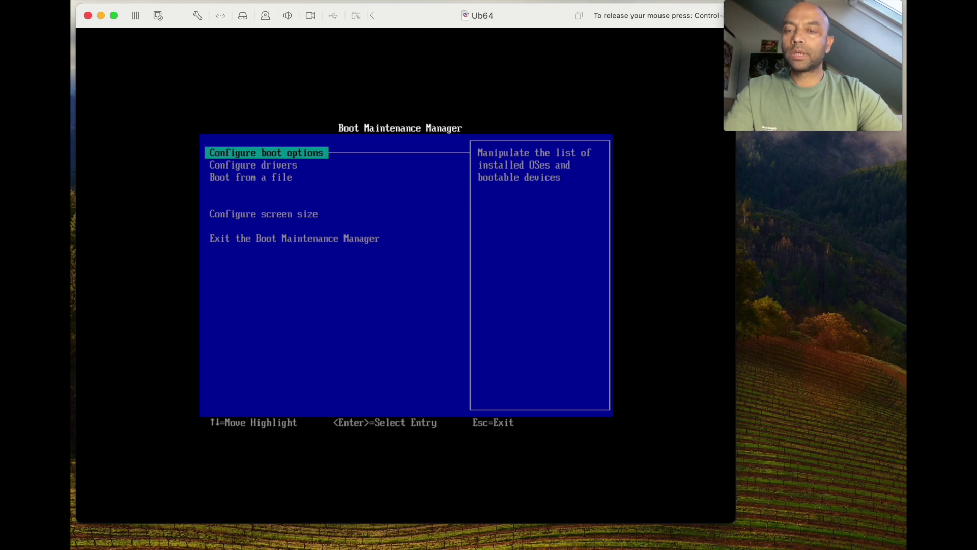
Leave firmware setup and select Reset the system to reboot into Ubuntu
key(Down)
key(Down)
key(Down)
key(Down)
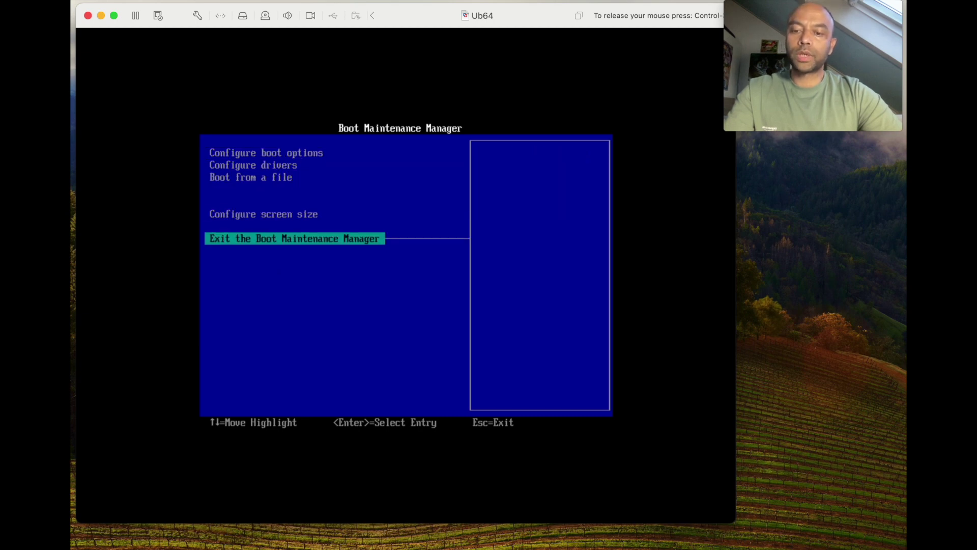
key(Return)
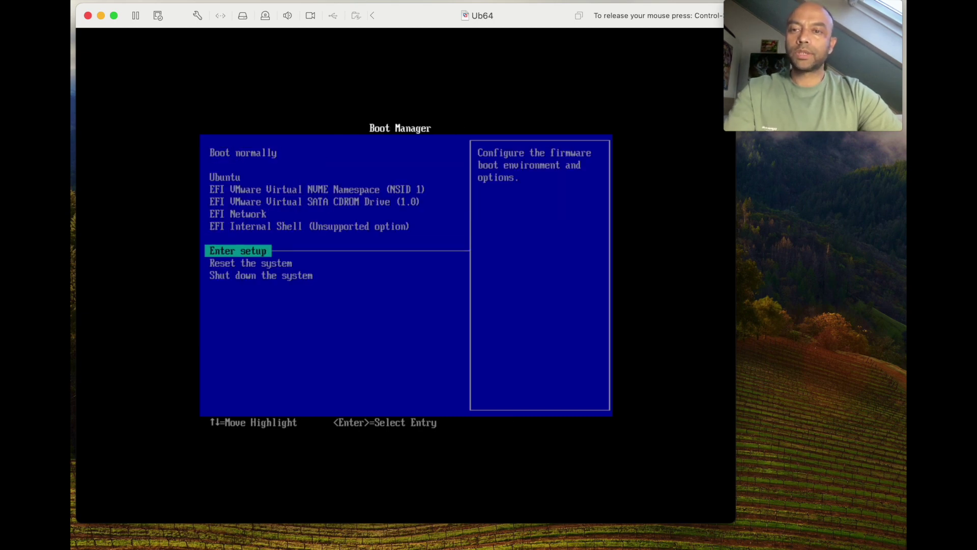
key(Down)
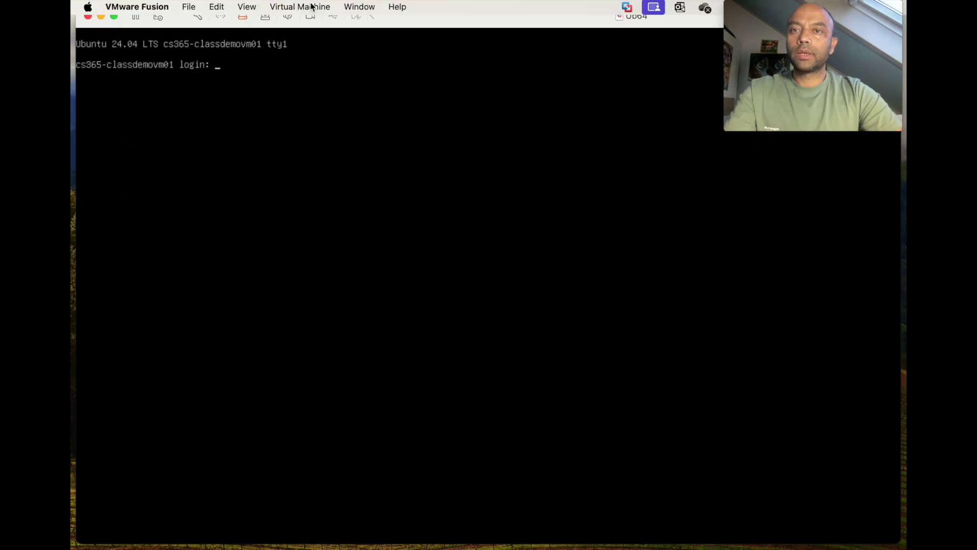
Restart the Ub64 guest from the Virtual Machine menu, confirming, to reach GRUB
click(313, 7)
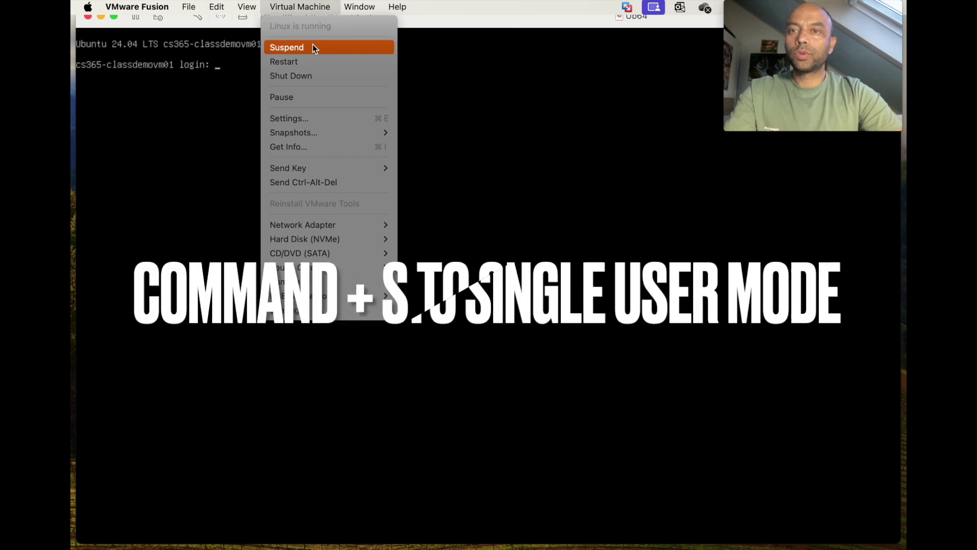
click(300, 66)
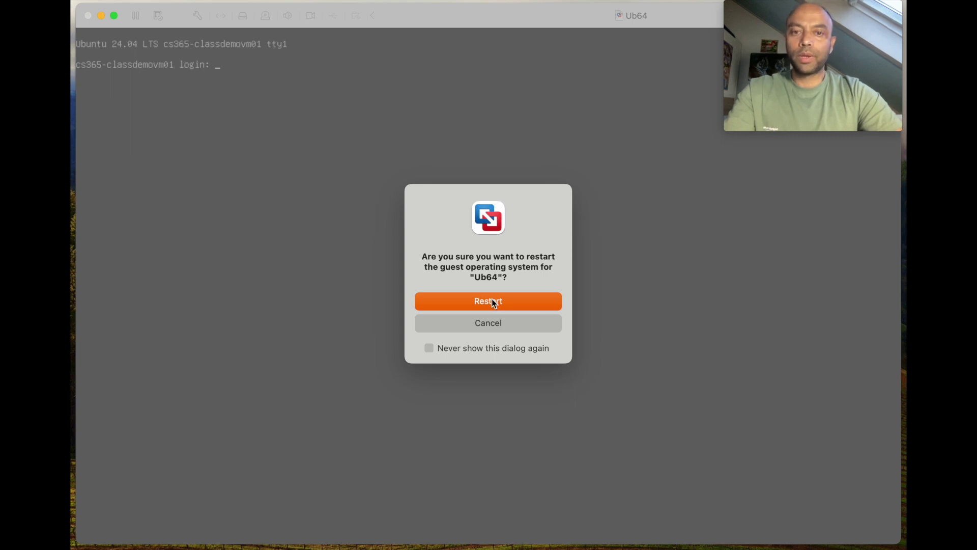
click(491, 304)
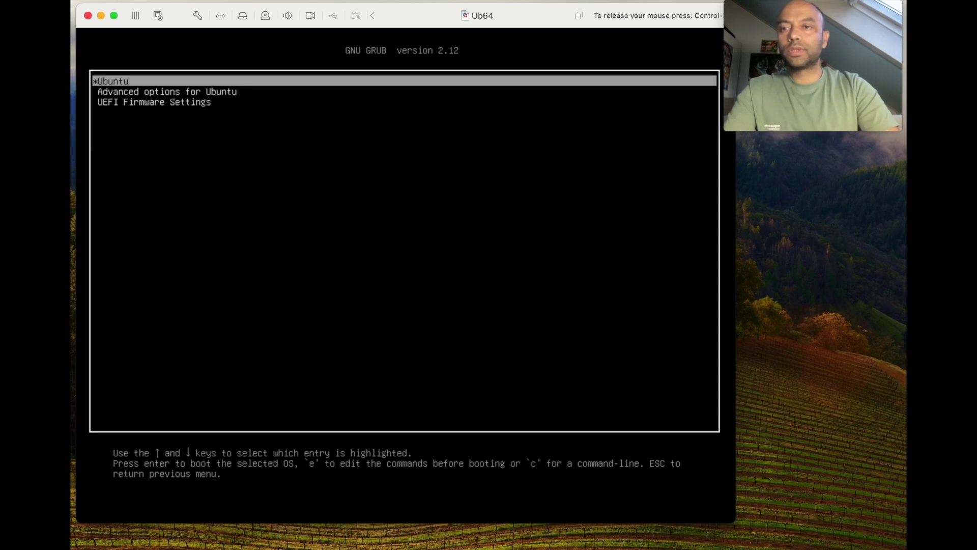
Select the Ubuntu GRUB entry and open its boot commands for editing
key(Down)
key(Up)
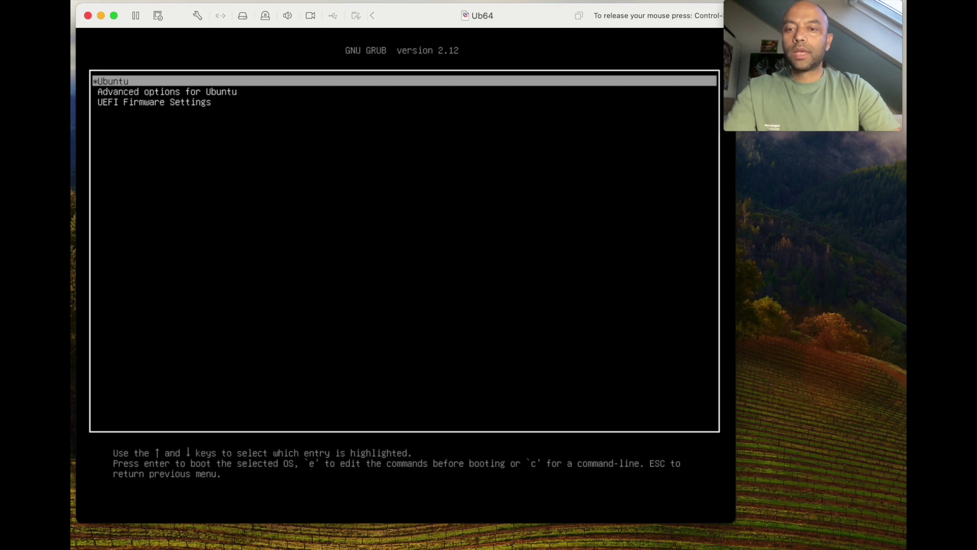
key(ctrl+super)
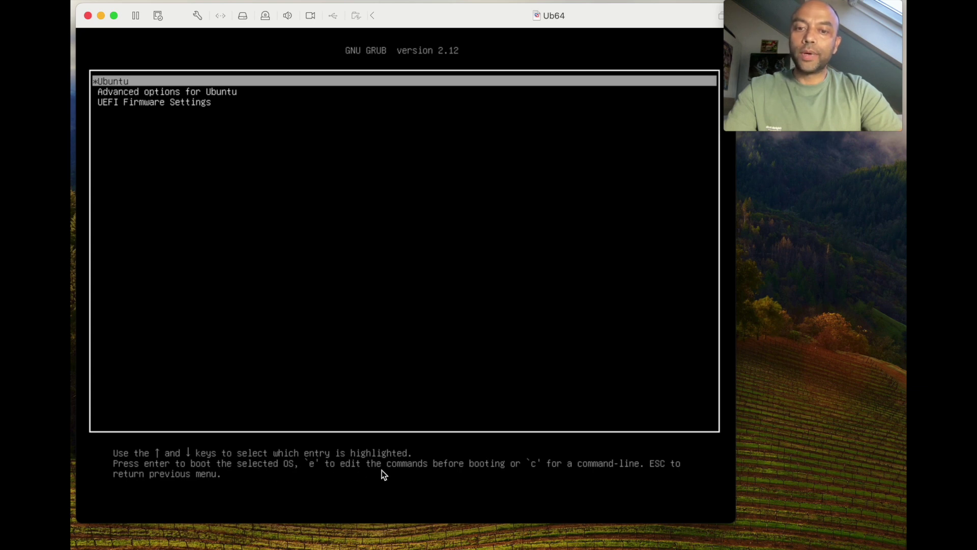
click(254, 160)
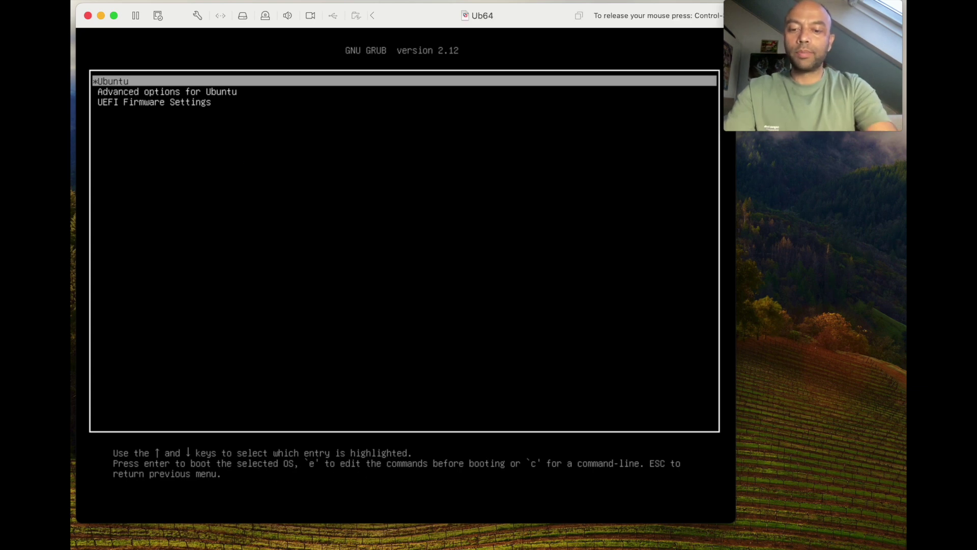
key(e)
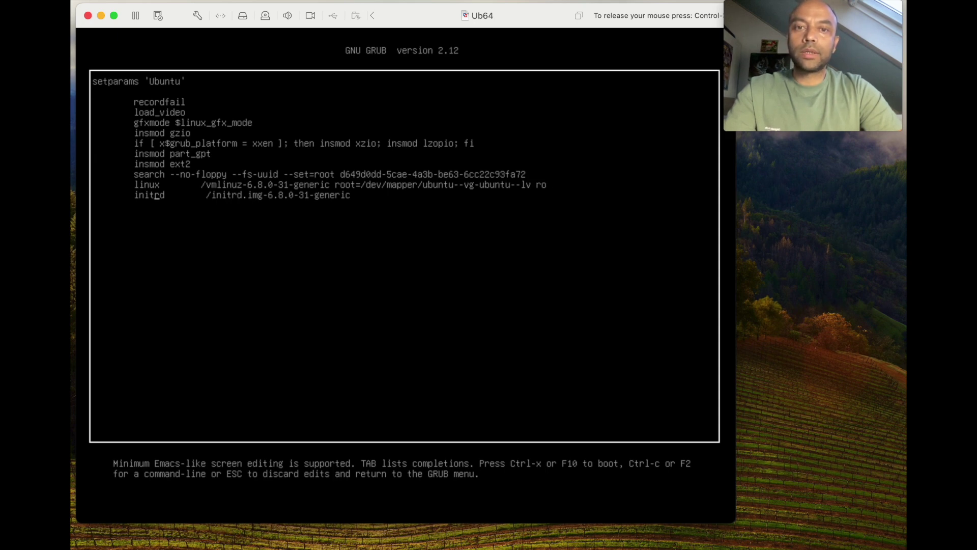
Change the kernel line's ro to 'rw init=/bin/bash' and boot it
key(Up)
key(End)
key(BackSpace)
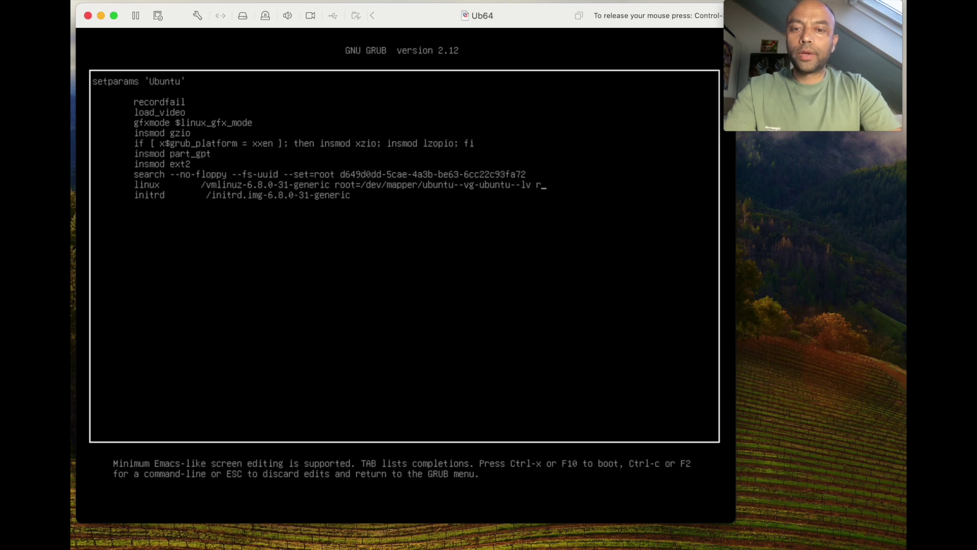
text(w init)
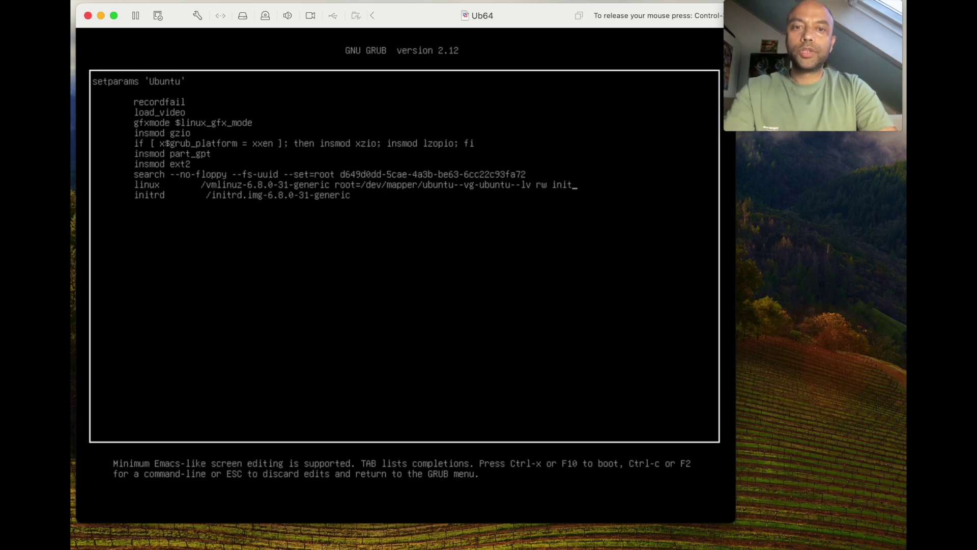
text(=/bin/bash)
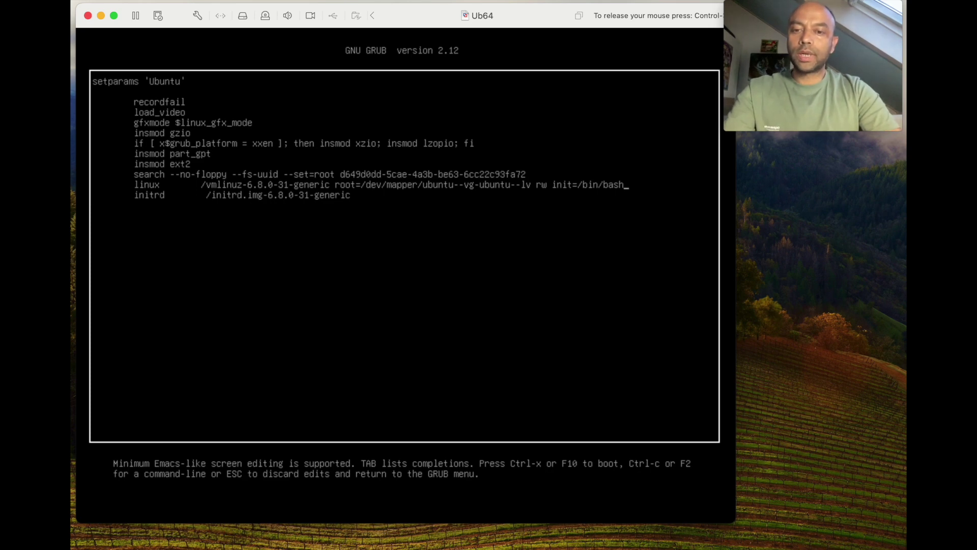
key(ctrl+super)
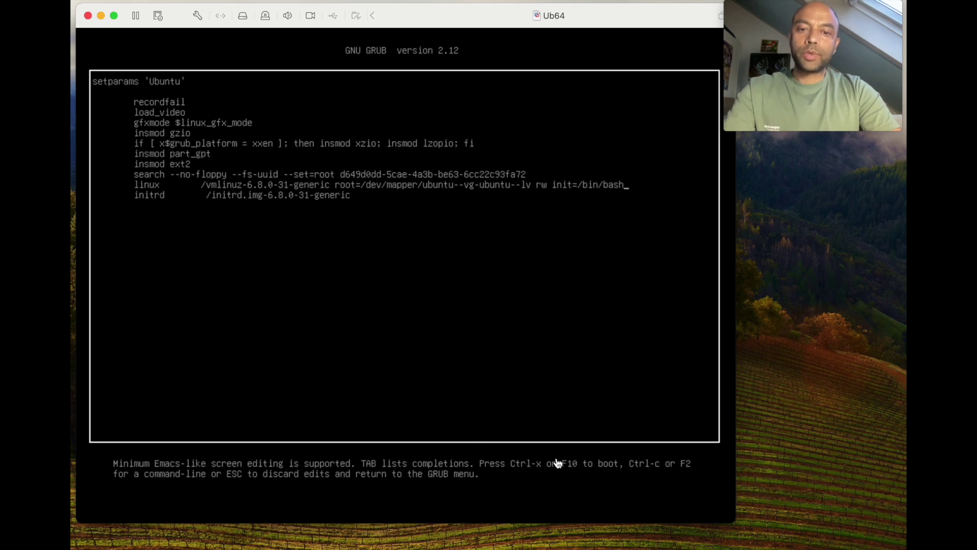
click(357, 241)
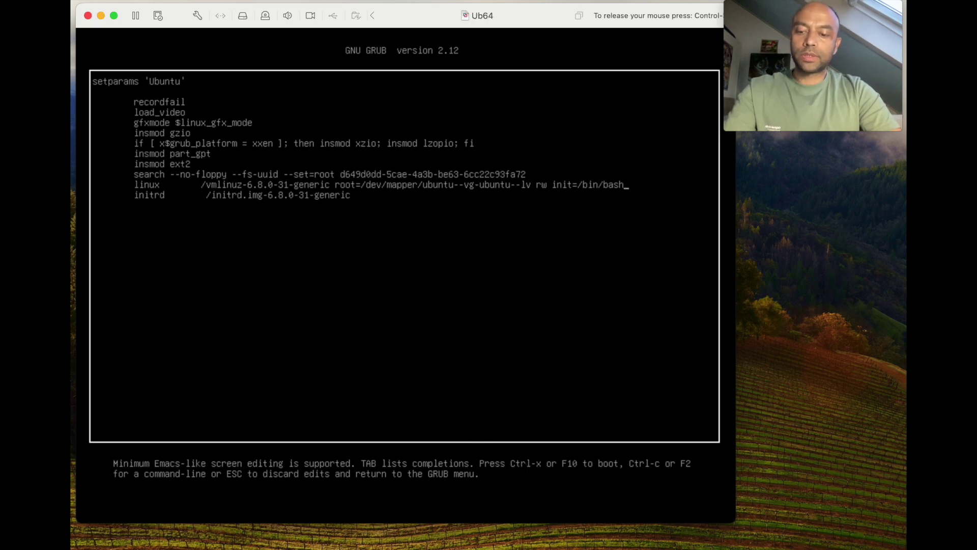
key(ctrl+x)
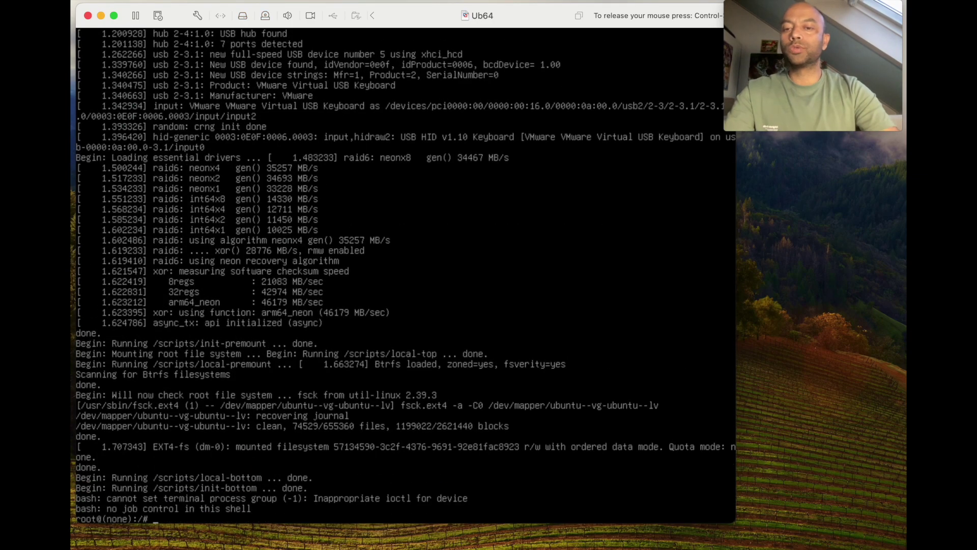
Run passwd at the root shell; the first attempt fails on mismatched entries
key(ctrl+super)
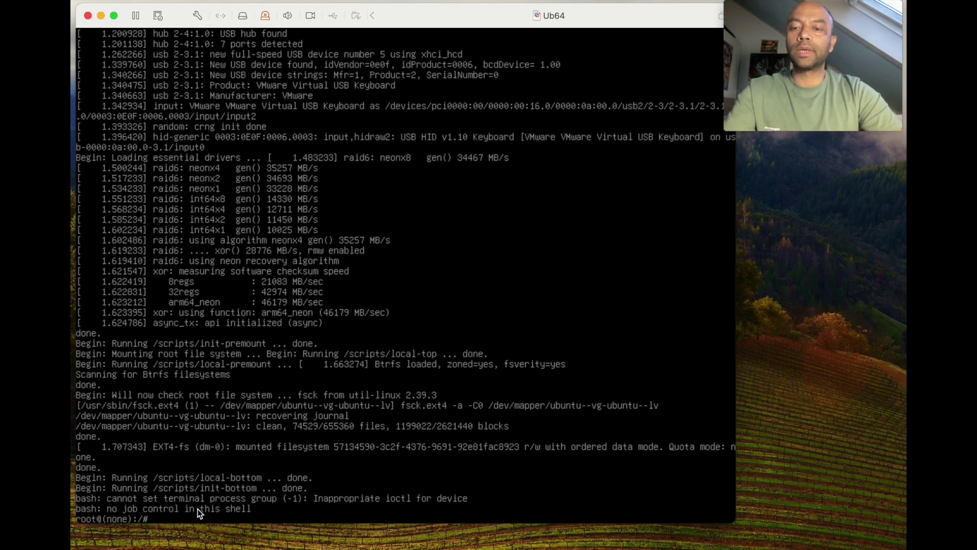
click(210, 509)
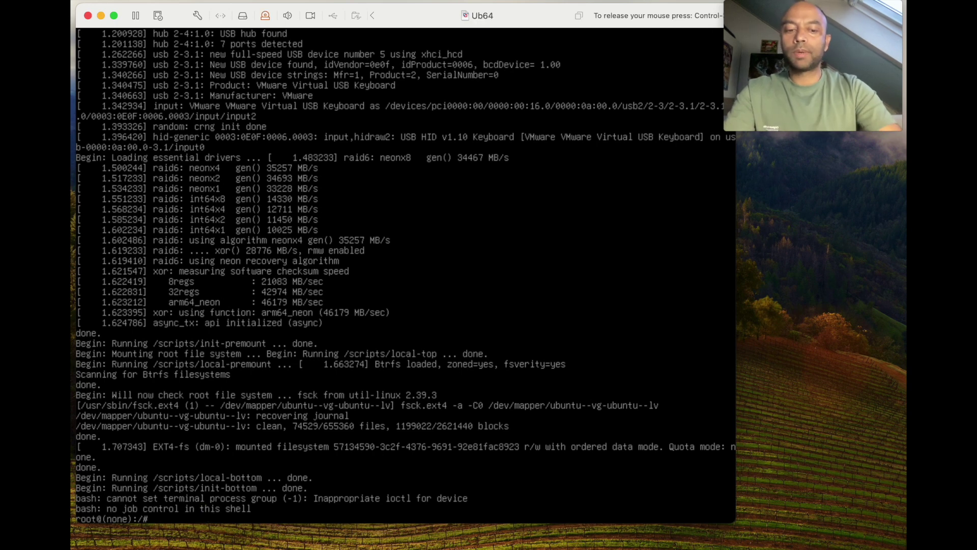
text(passwd)
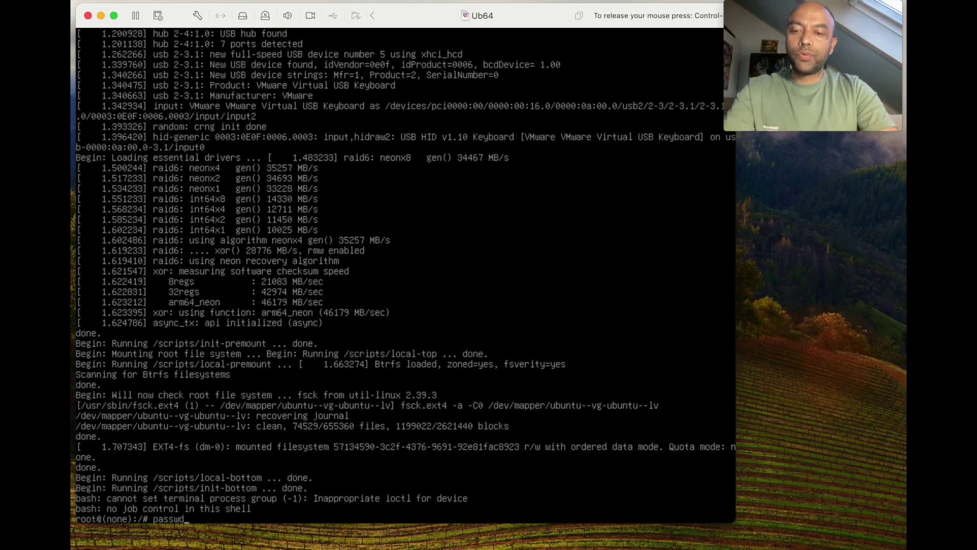
text( pankaj)
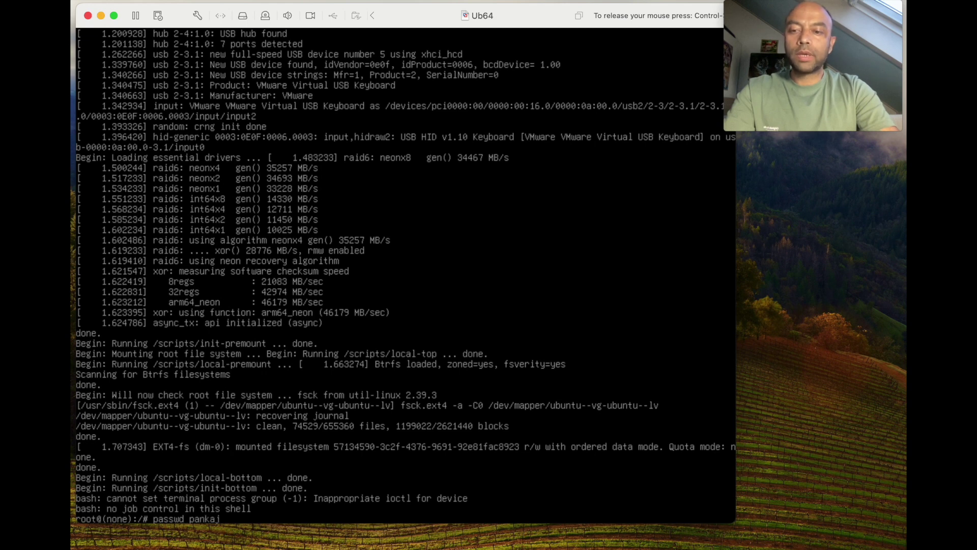
key(Return)
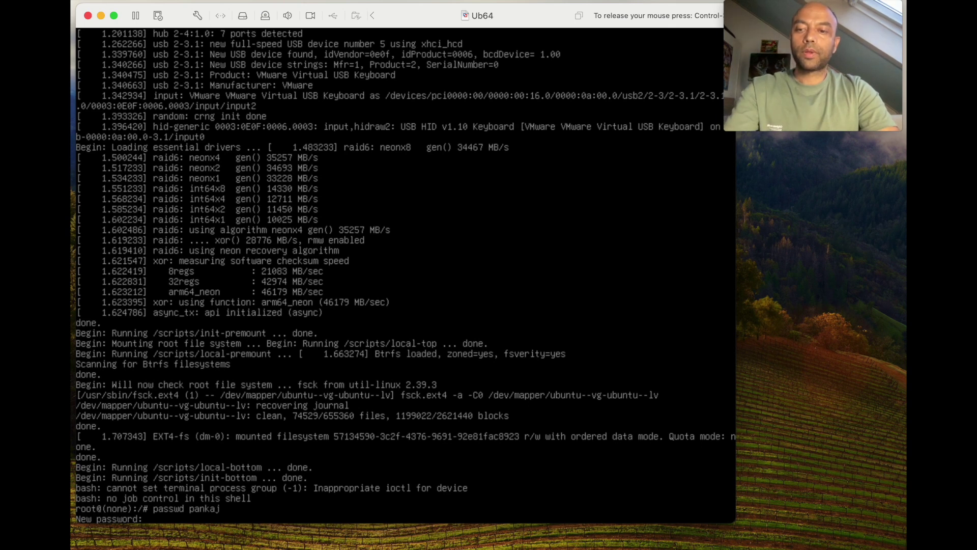
key(Return)
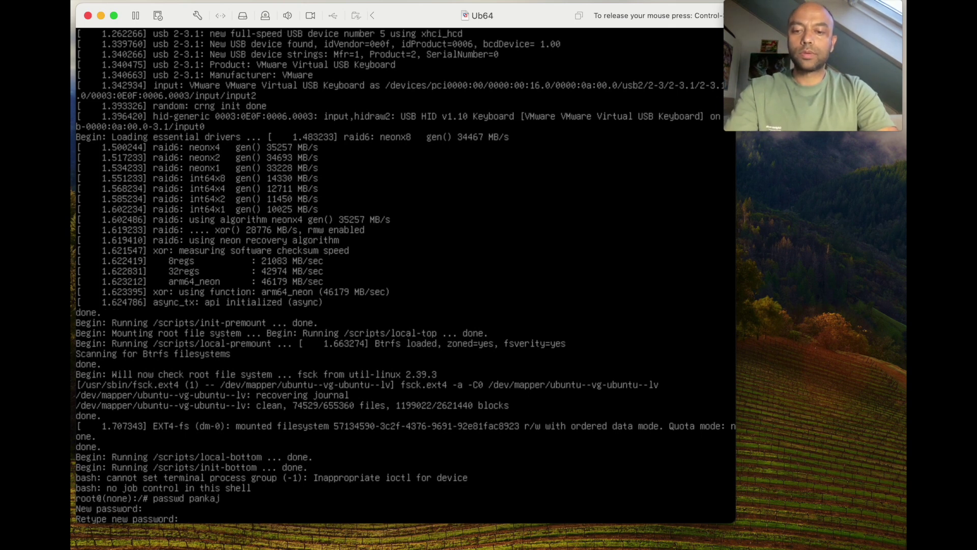
key(Return)
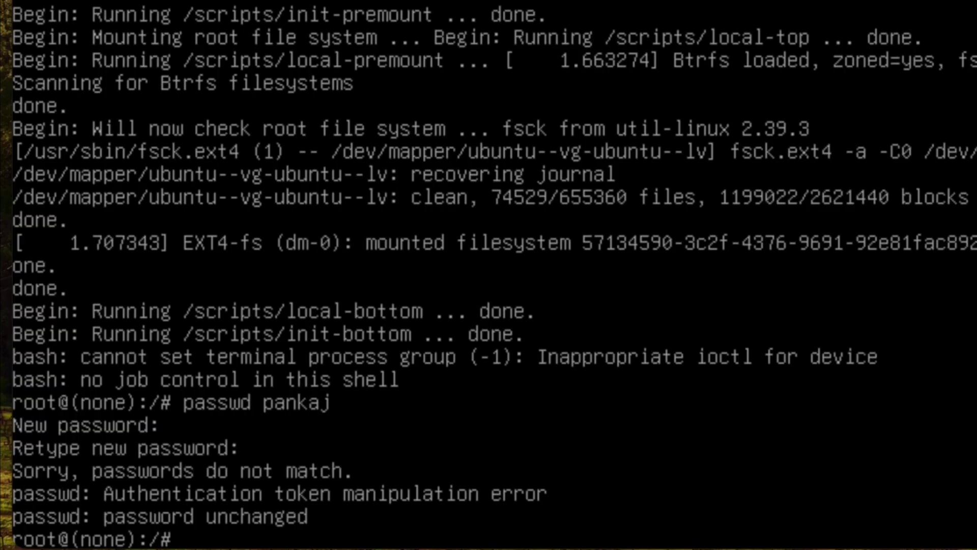
text(passwd)
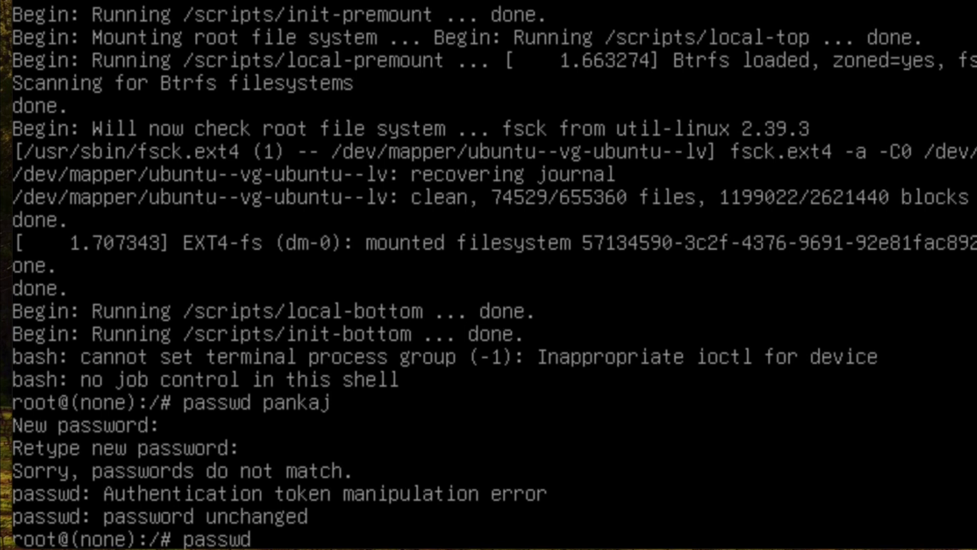
Run passwd for root again with matching entries, getting the success message
key(Return)
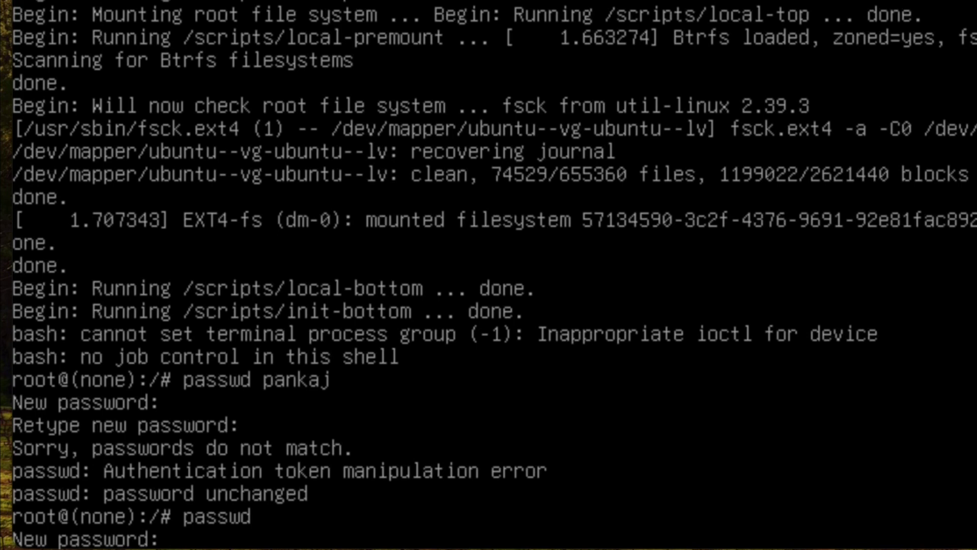
key(Return)
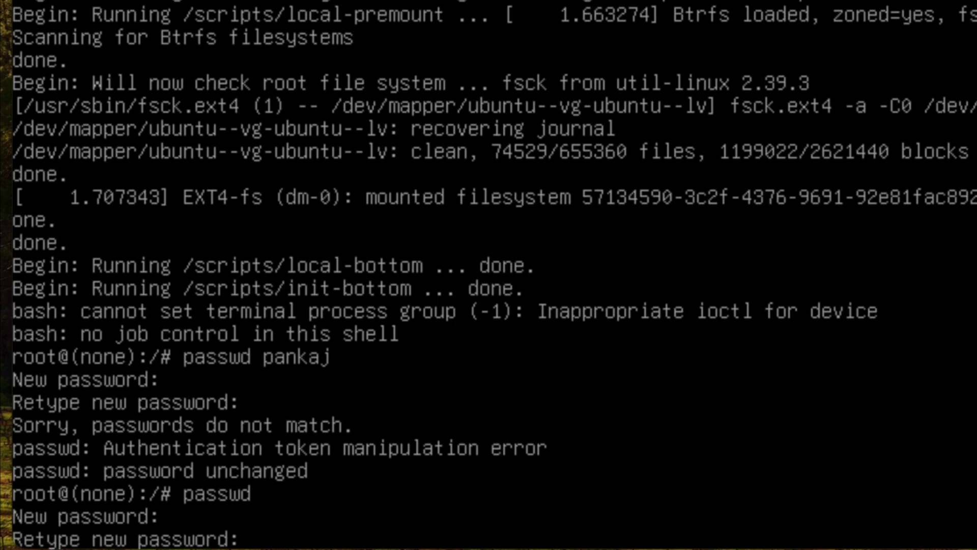
key(Return)
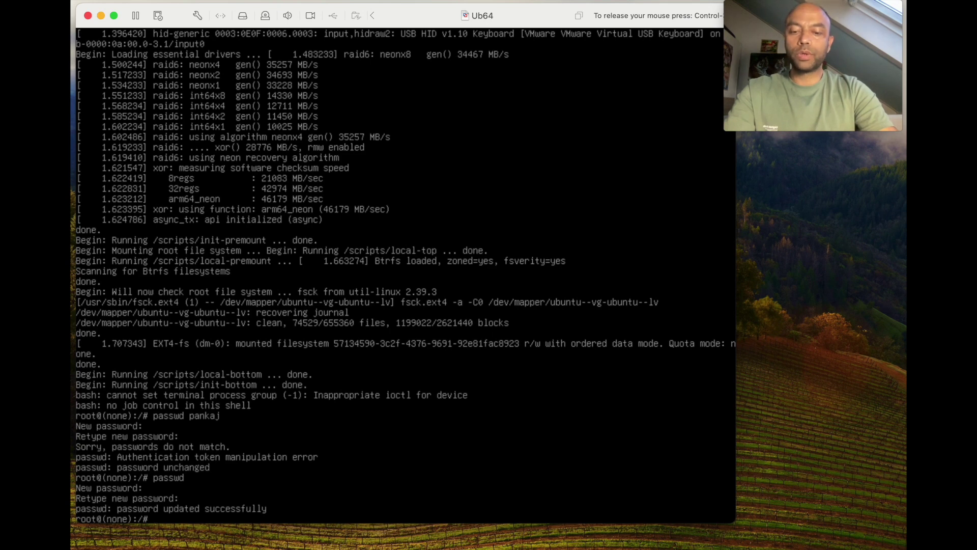
text(exe)
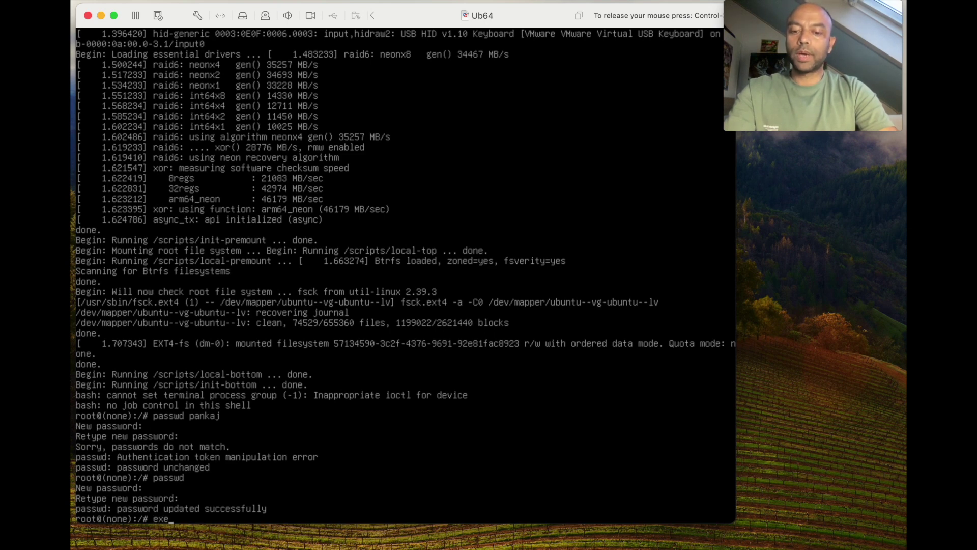
text(c)
text( /)
text(s)
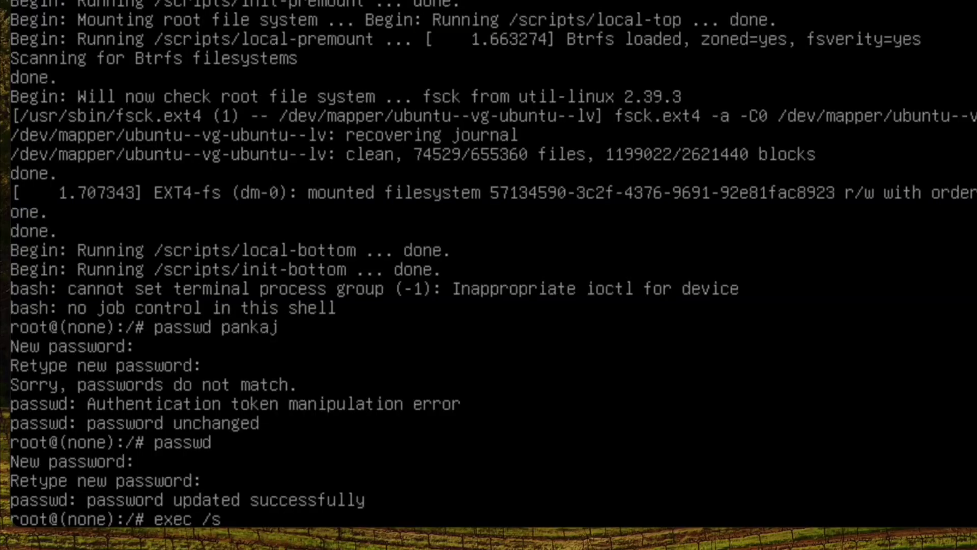
text(bin/)
text(init)
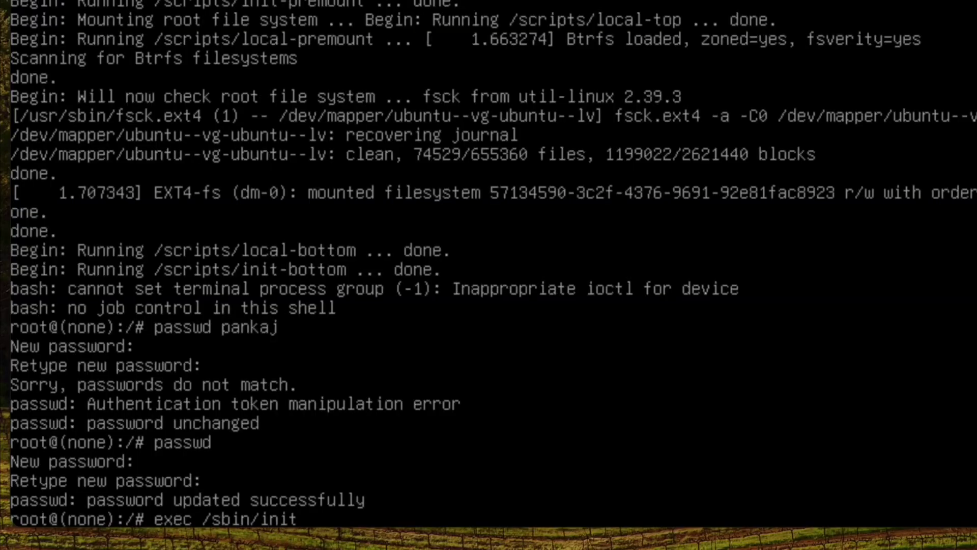
Run exec /sbin/init so Ubuntu resumes normal startup to the console login
key(Return)
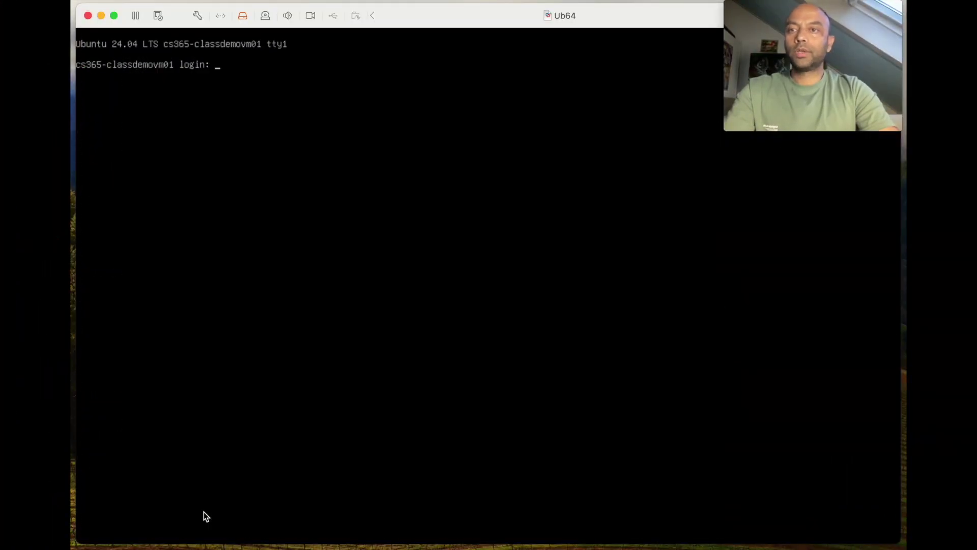
text(root)
Log in as root with the newly set password, reaching the root prompt
key(Return)
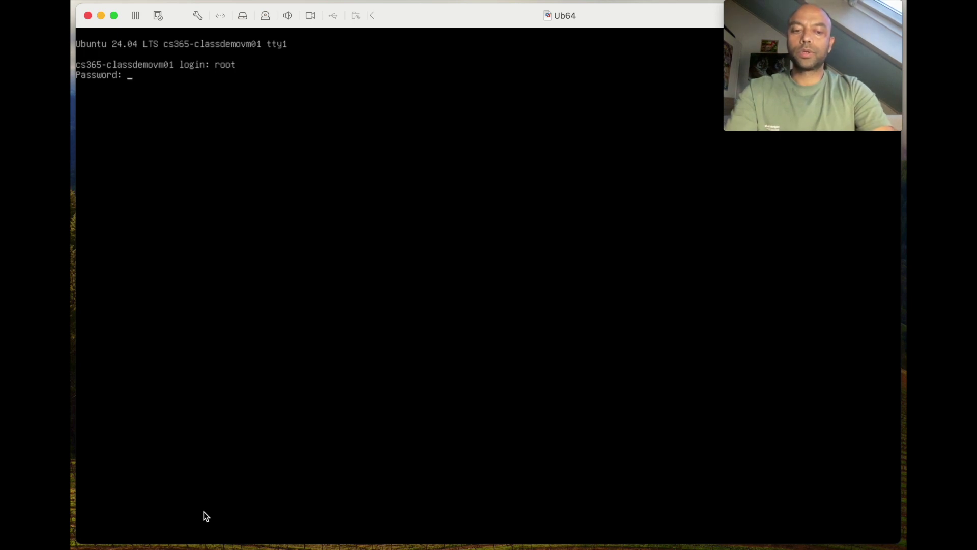
key(Return)
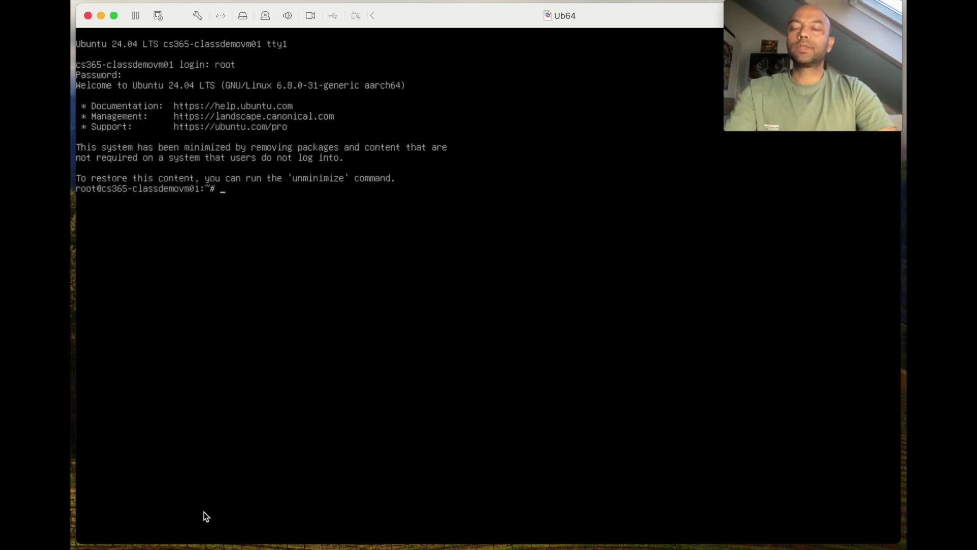